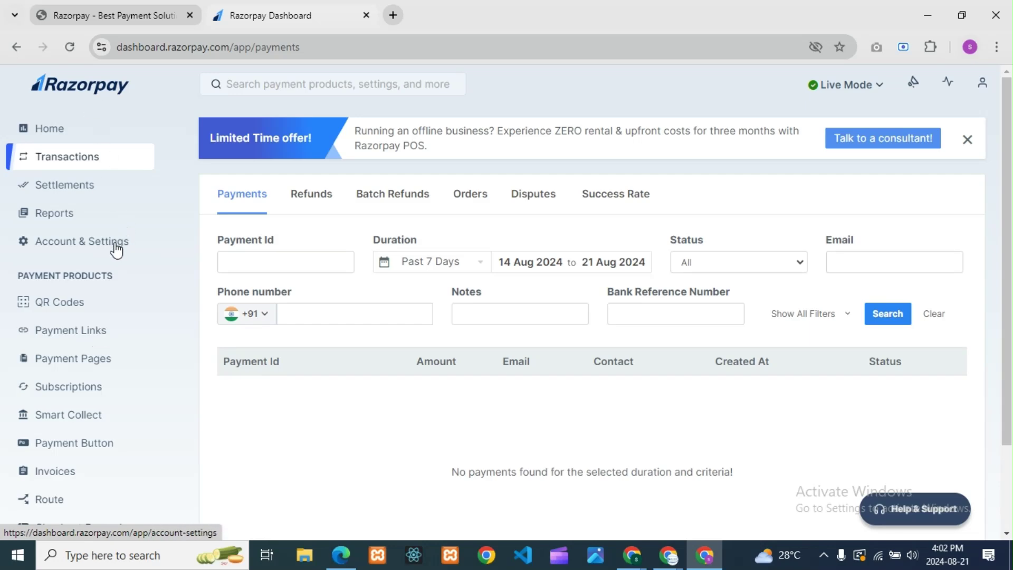
Step: Go to Account & Settings and locate the Bank accounts and settlements section
click(64, 254)
scroll(524, 437, down, 4)
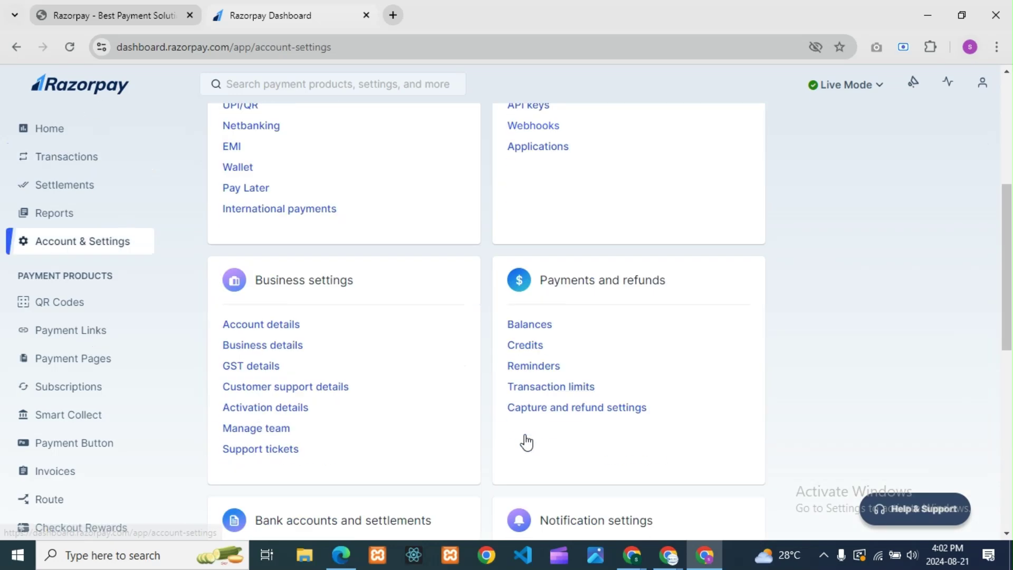
scroll(524, 437, down, 1)
scroll(468, 354, up, 1)
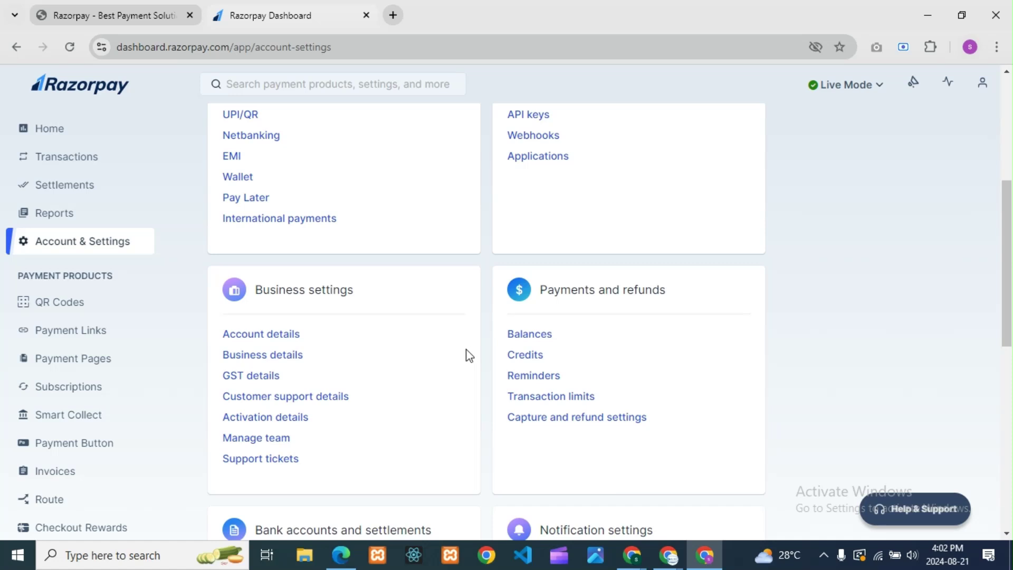
scroll(464, 355, up, 1)
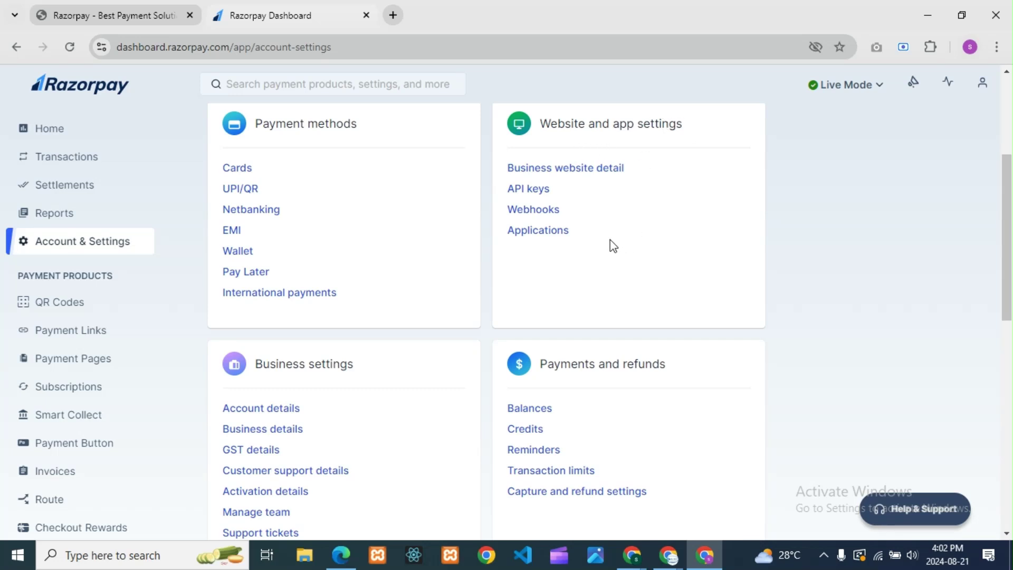
scroll(410, 457, down, 2)
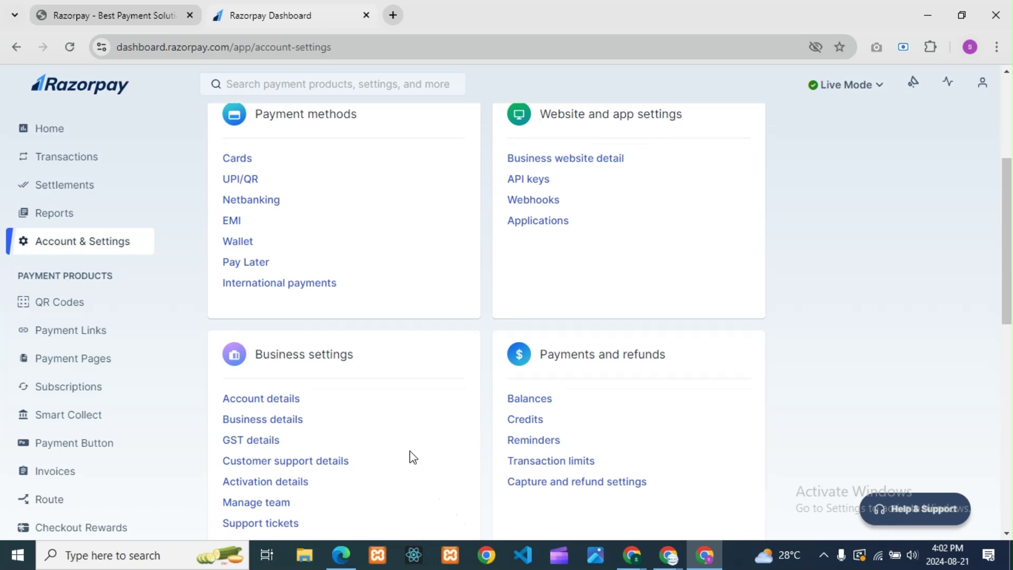
scroll(408, 455, down, 1)
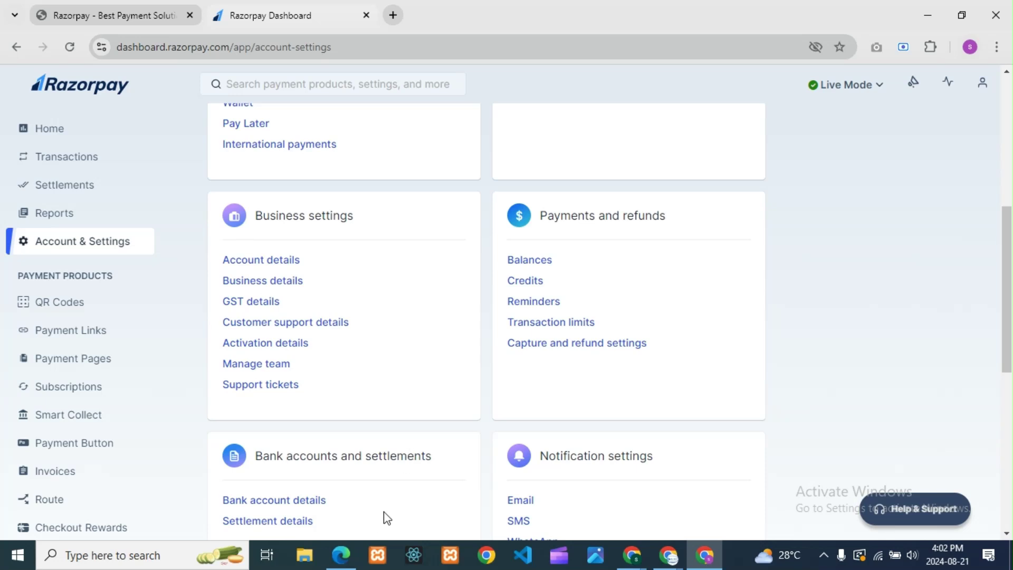
scroll(372, 491, down, 1)
drag(258, 387, 279, 387)
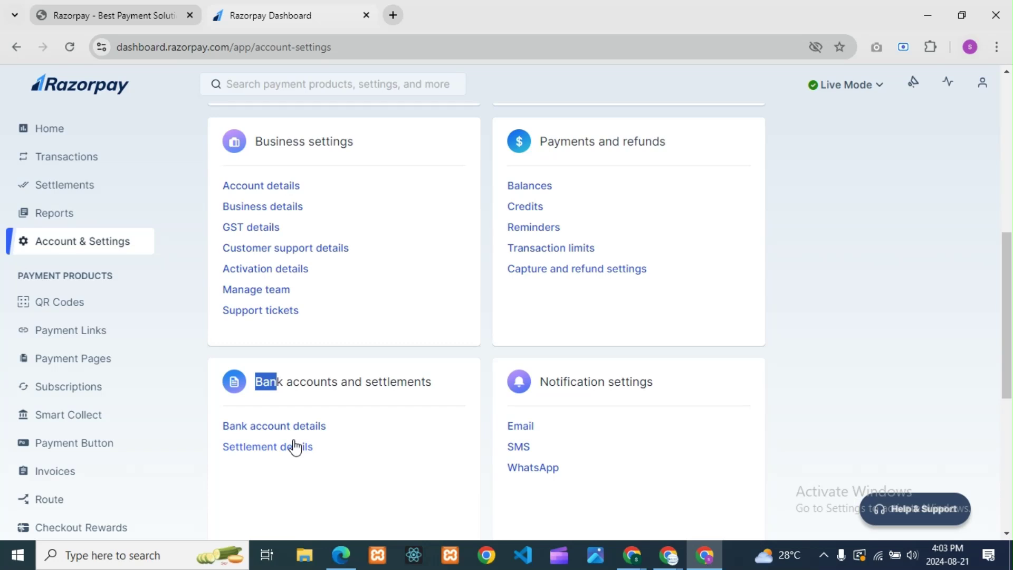
Step: View Bank account details and highlight the active settlement account's information
click(283, 428)
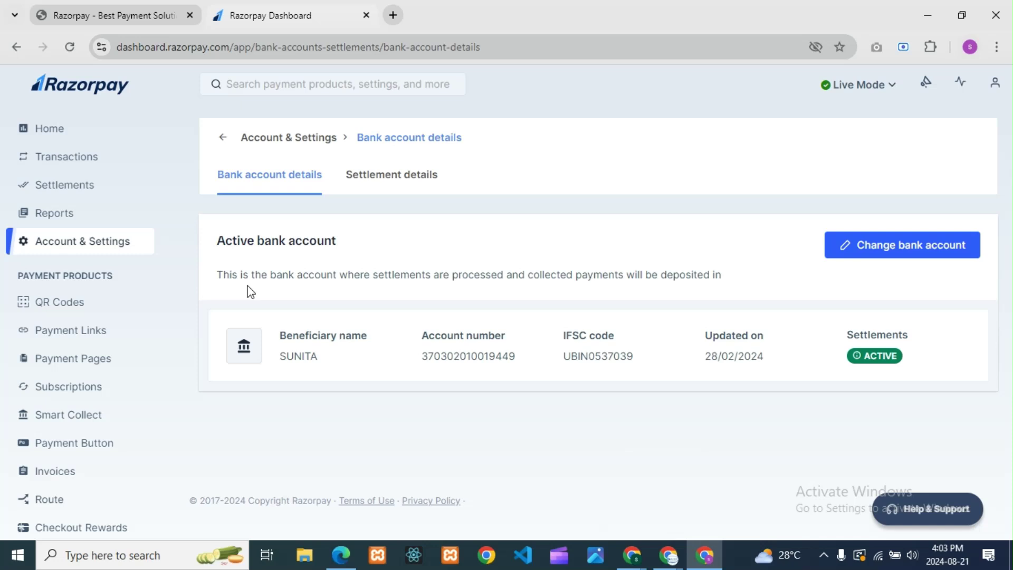
drag(271, 332, 556, 407)
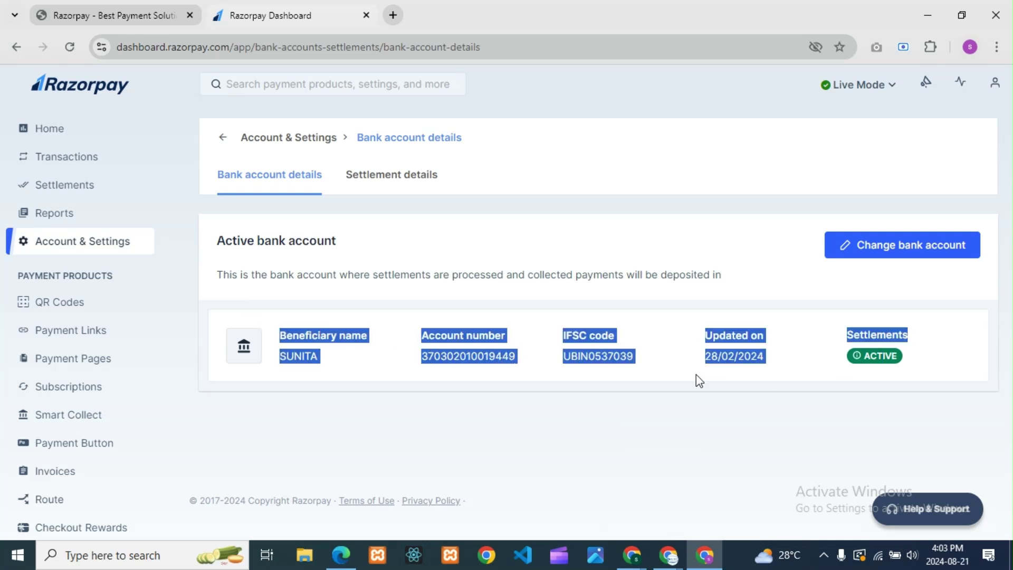
click(557, 406)
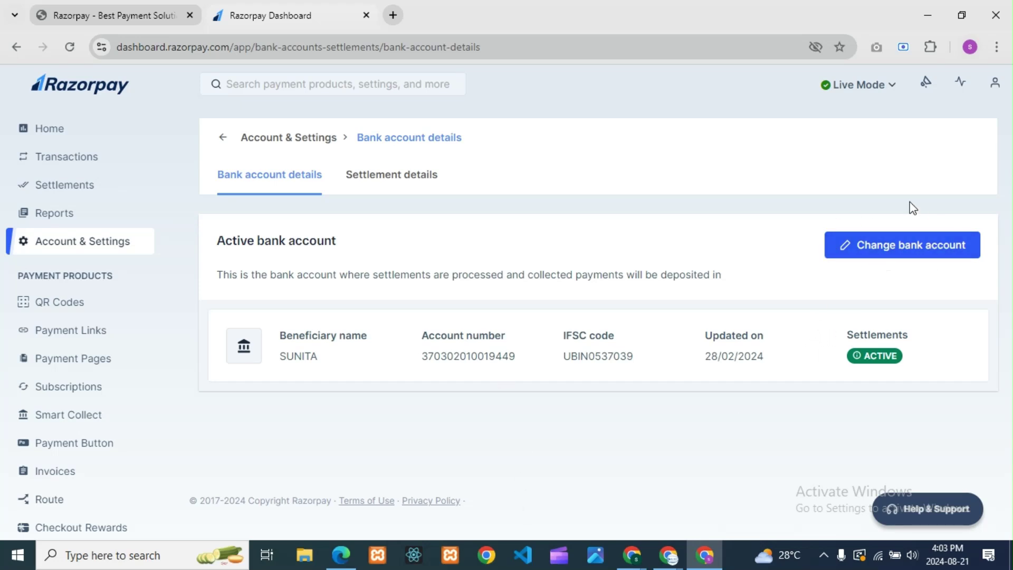
Step: Start Change bank account, attempt the OTP, then clear the wrongly entered code digits
click(914, 247)
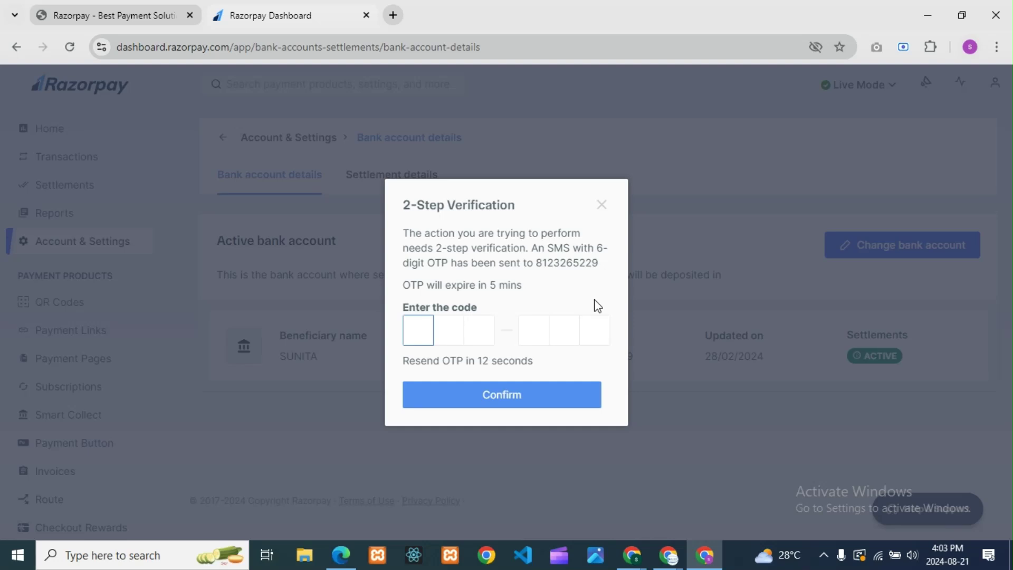
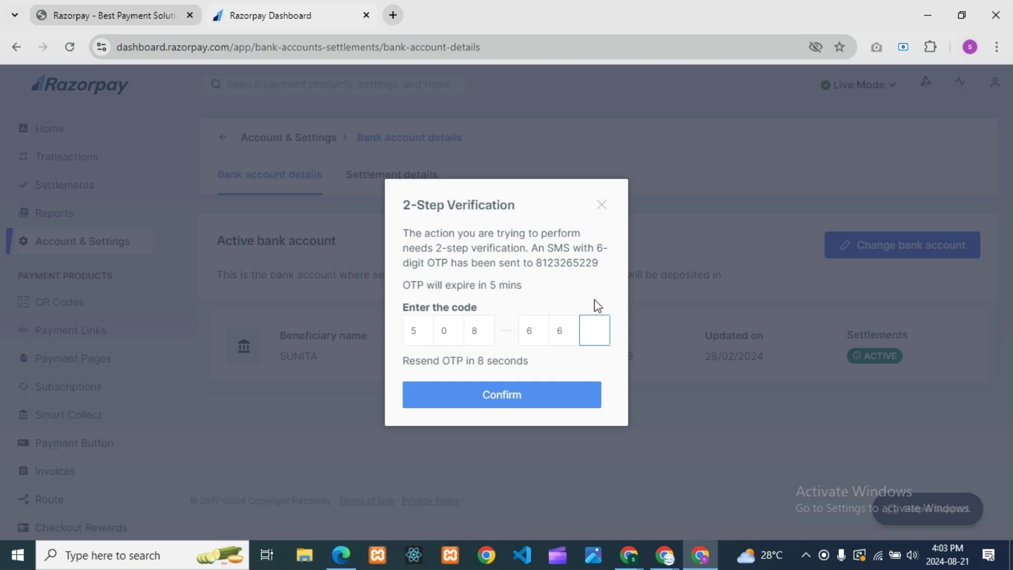
click(507, 404)
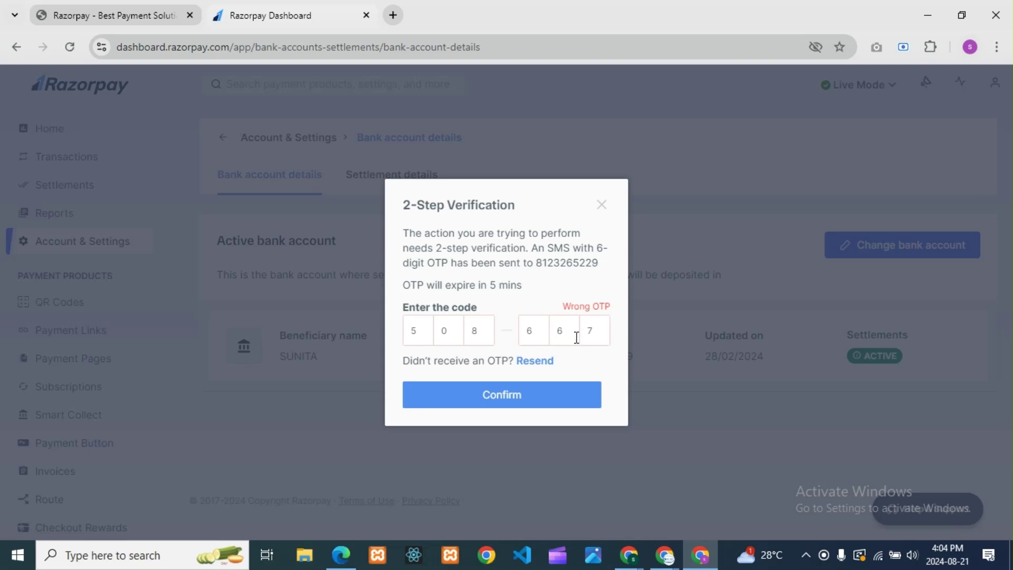
click(426, 334)
click(600, 330)
key(BackSpace)
key(BackSpace)
key(BackSpace)
key(BackSpace)
key(BackSpace)
key(BackSpace)
Step: Confirm the OTP and review the new form's Account Number, IFSC code labels and PAN holder warning
click(547, 401)
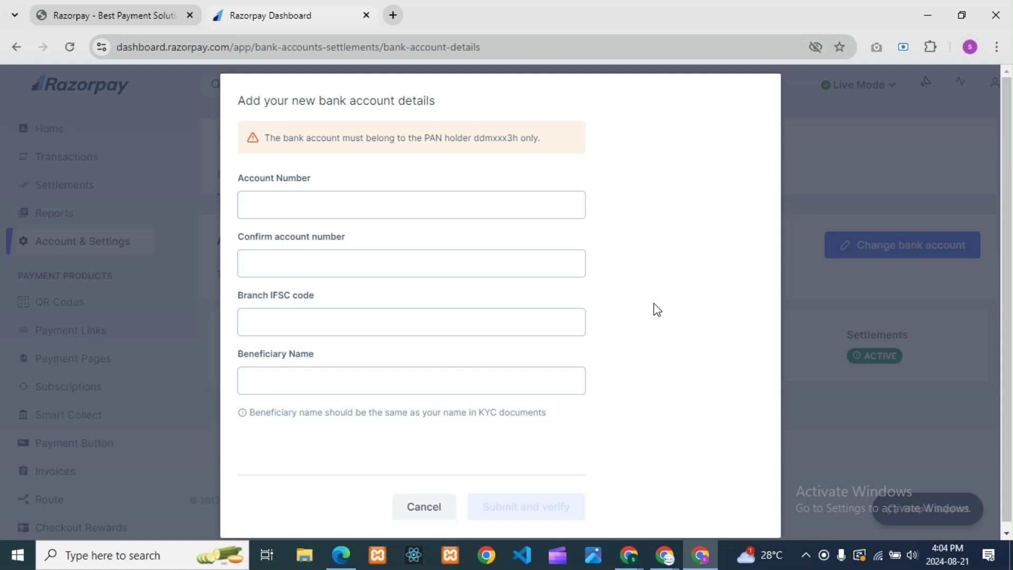
drag(234, 177, 351, 182)
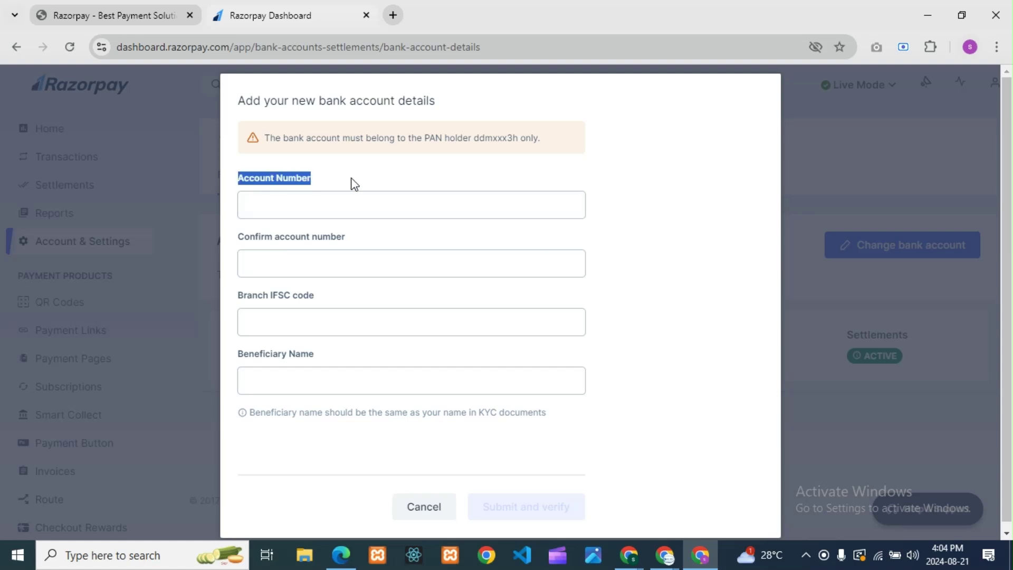
click(252, 240)
drag(251, 295, 309, 297)
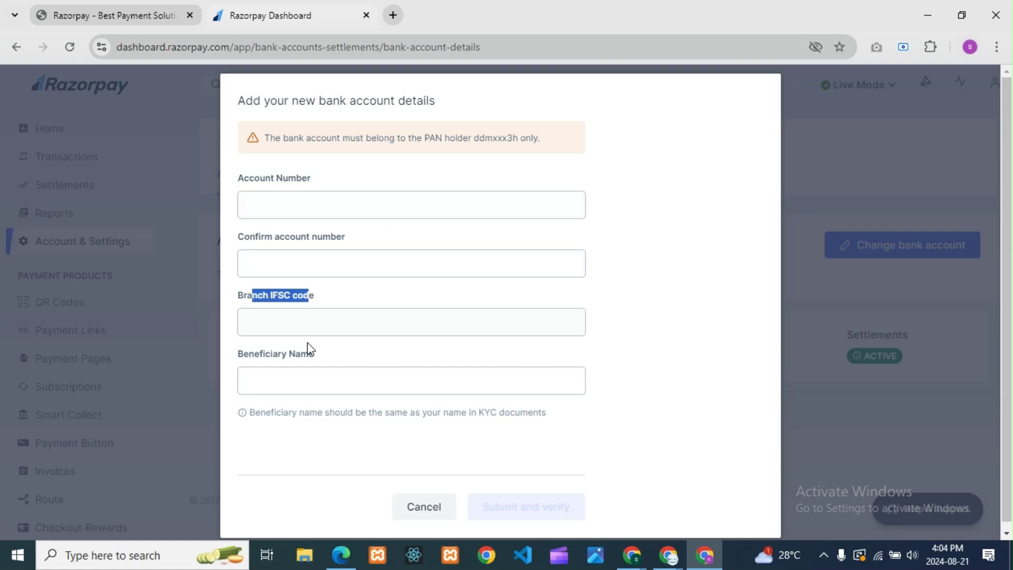
click(352, 333)
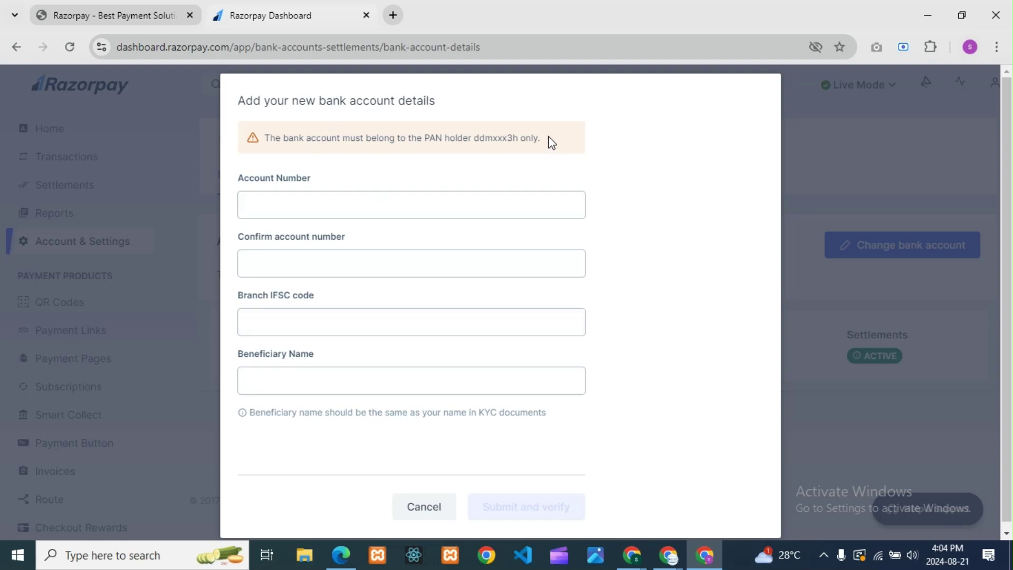
mouse_move(549, 136)
mouse_down()
mouse_move(396, 136)
mouse_move(290, 156)
mouse_up()
click(332, 164)
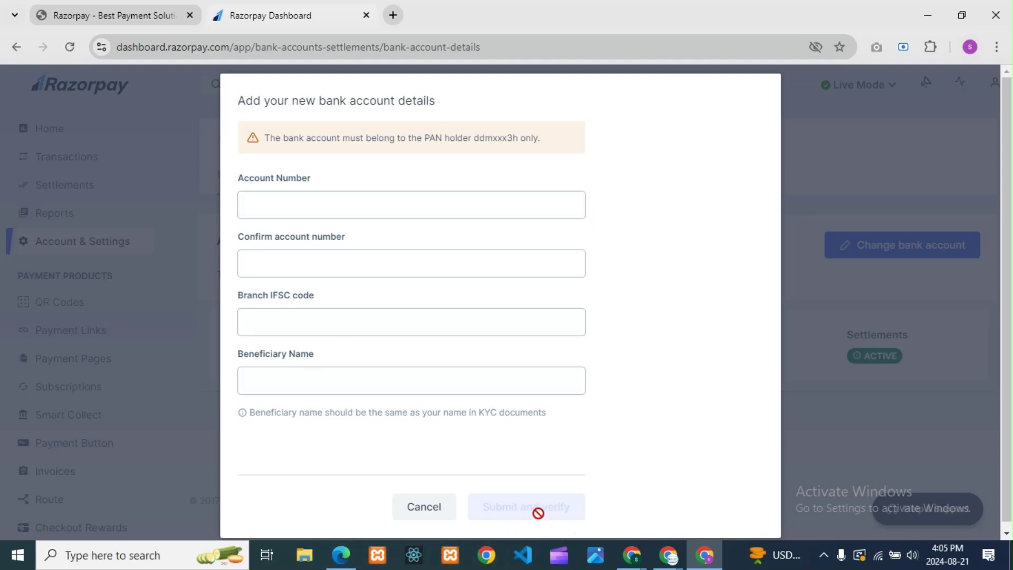
Step: Enter test values into Account Number, Confirm account number, Branch IFSC code and Beneficiary Name
click(308, 201)
text(ererewrr)
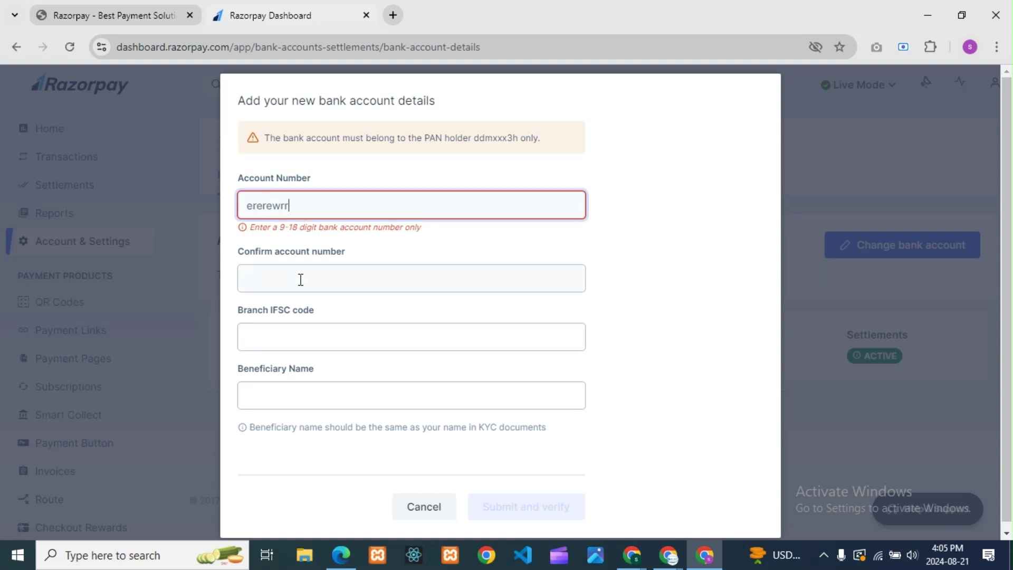
key(ctrl+a)
key(BackSpace)
text(784dgflkdjgks)
text(jkf85588587864545)
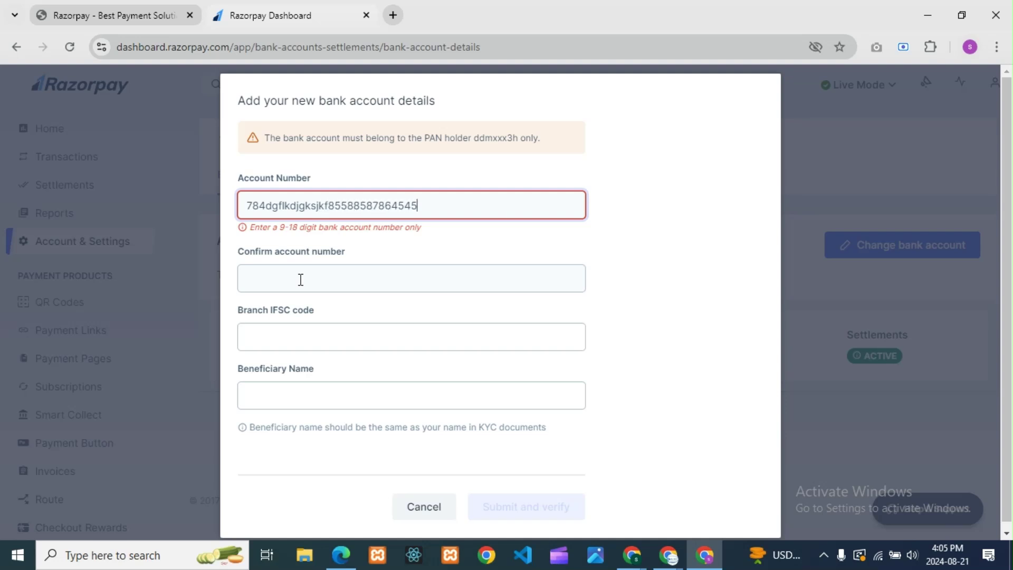
text(45)
click(321, 281)
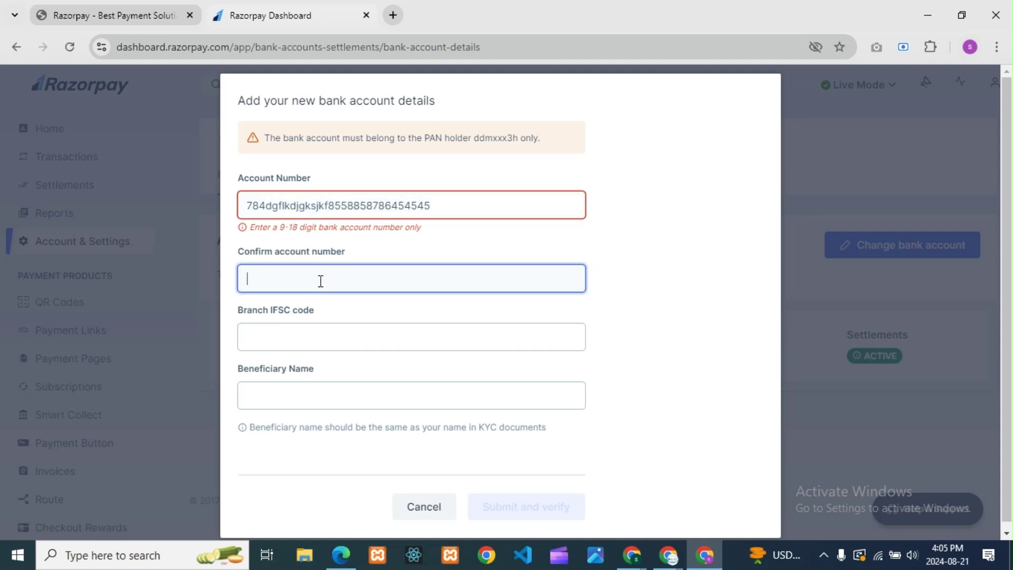
text(esfesestretertret)
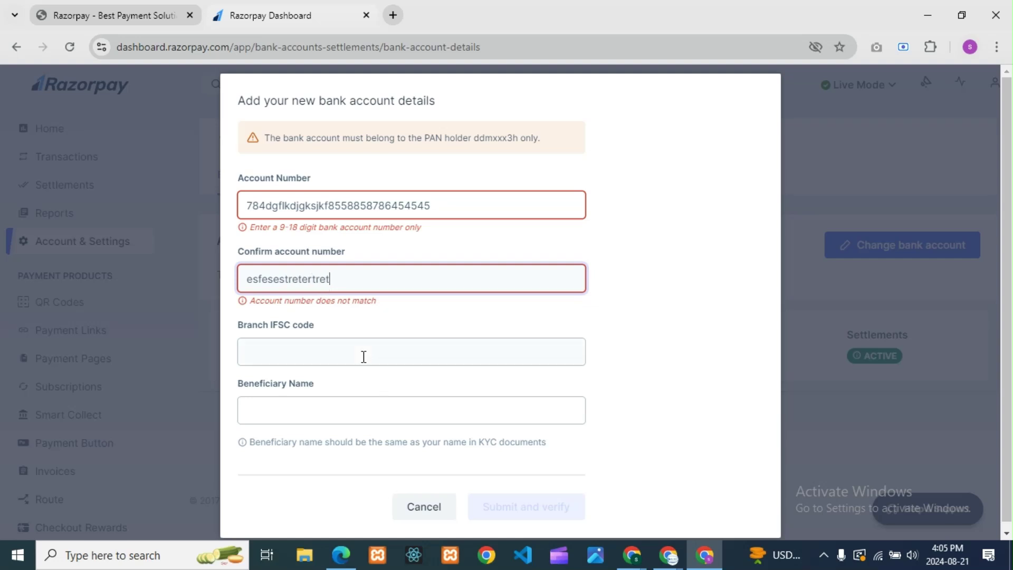
click(362, 353)
text(trtertt)
click(327, 425)
text(tete)
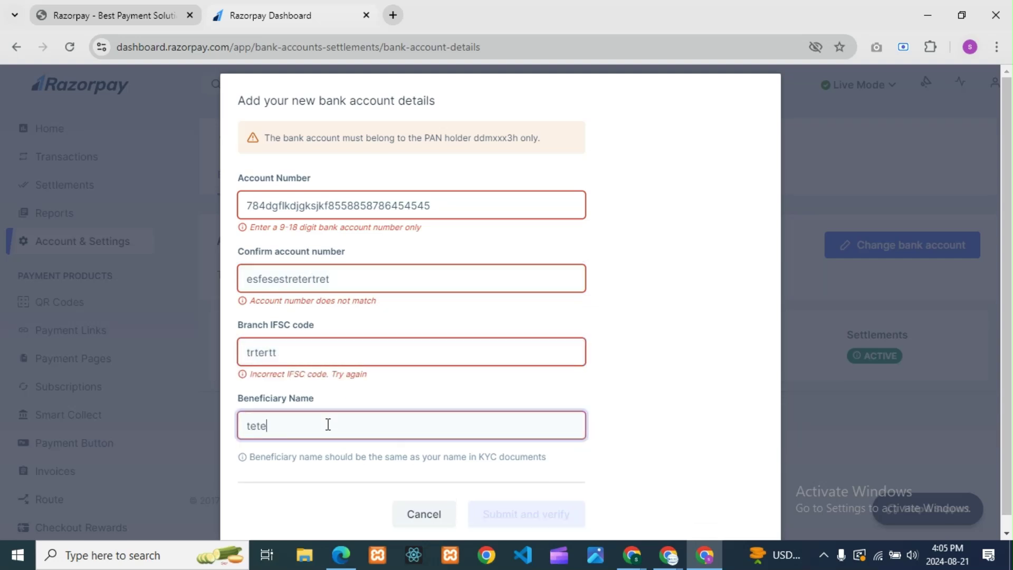
text(ter)
Step: Delete all four entries, leaving validation errors under every field
key(ctrl+a)
key(BackSpace)
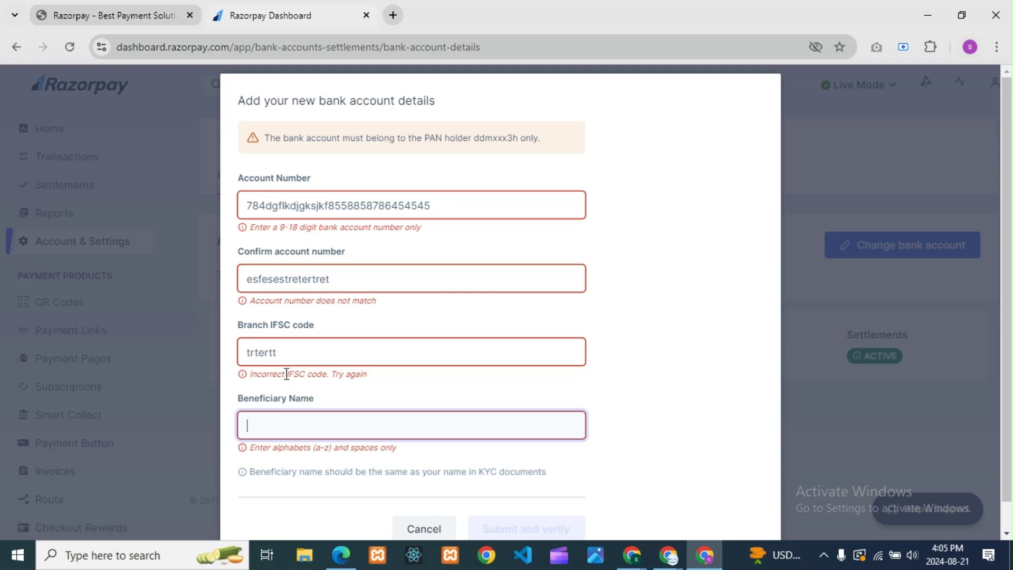
double_click(290, 358)
key(BackSpace)
double_click(410, 269)
key(BackSpace)
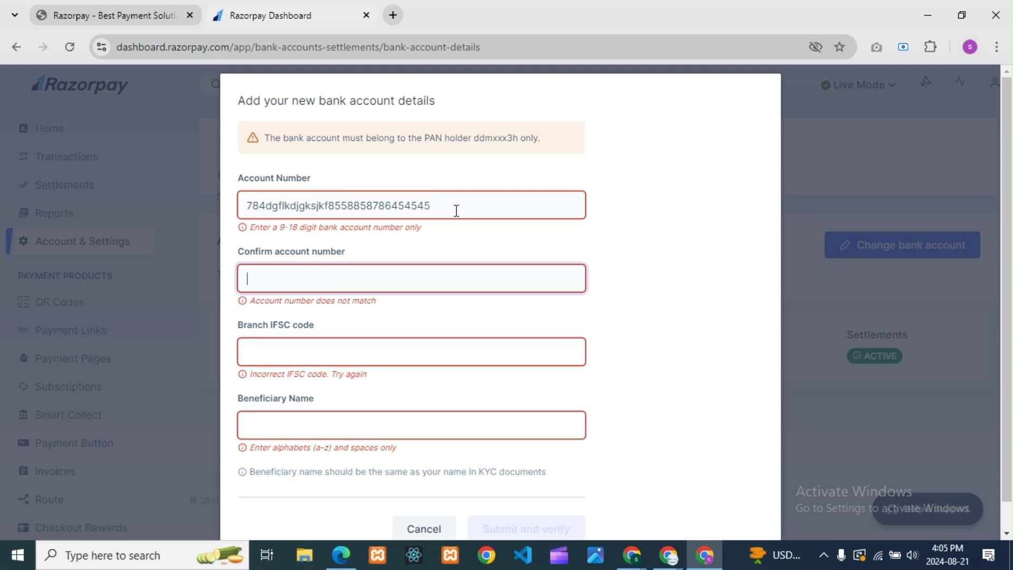
drag(455, 208, 210, 211)
key(BackSpace)
scroll(457, 525, down, 1)
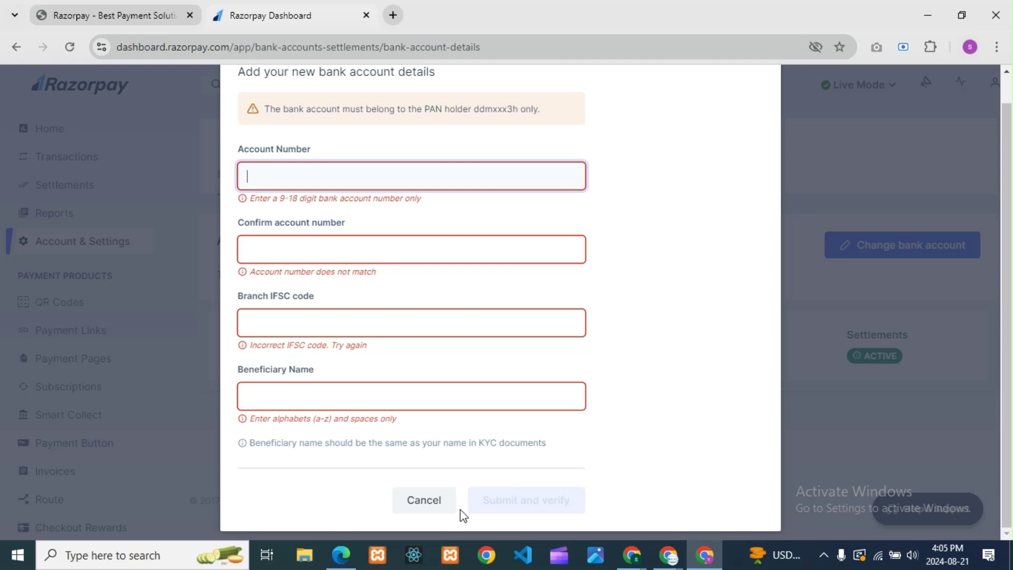
Step: Cancel the Add your new bank account details form, keeping the original active account
click(422, 500)
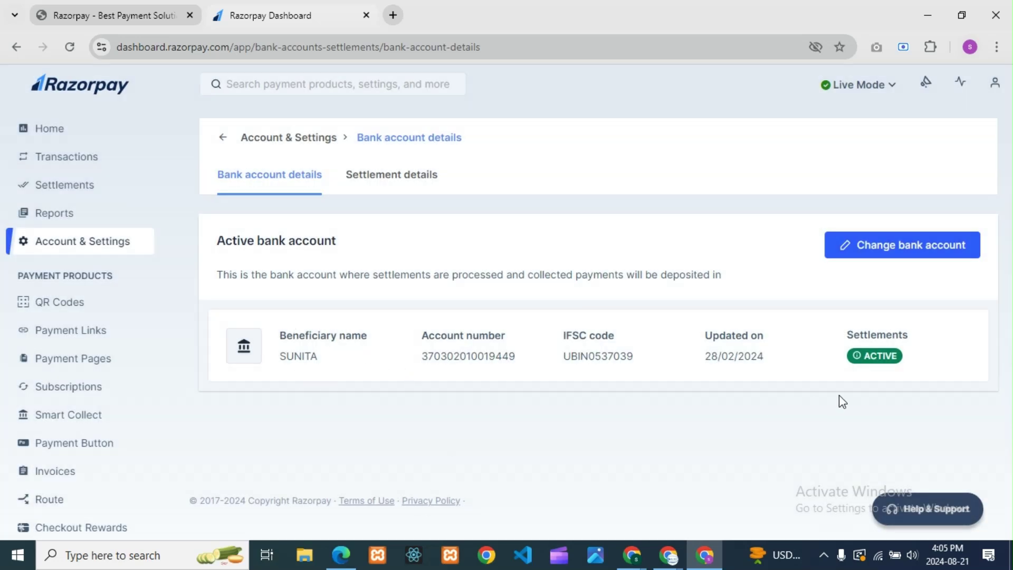